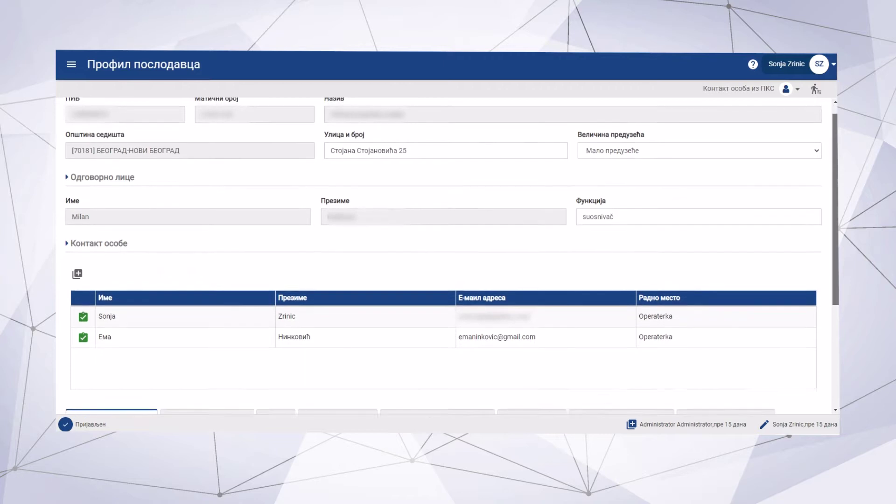
scroll(448, 257, down, 2)
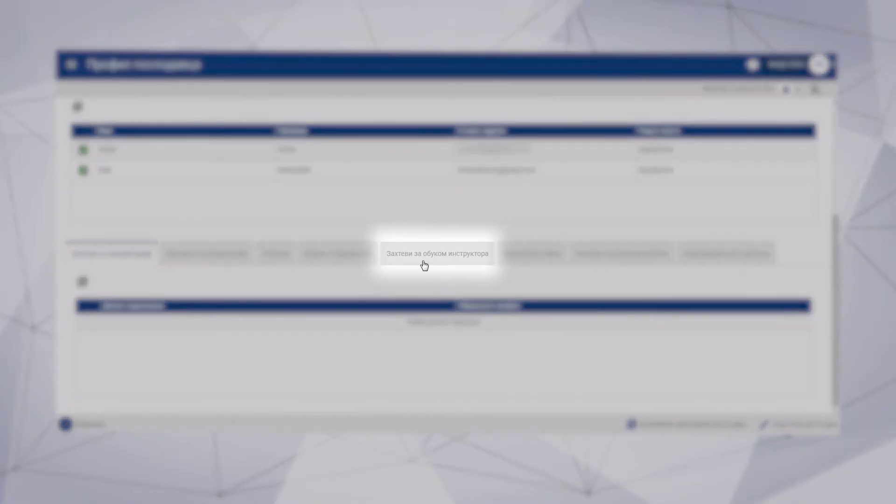
Step: Show the 'Захтеви за обуком инструктора' list and start a new instructor training request
click(425, 265)
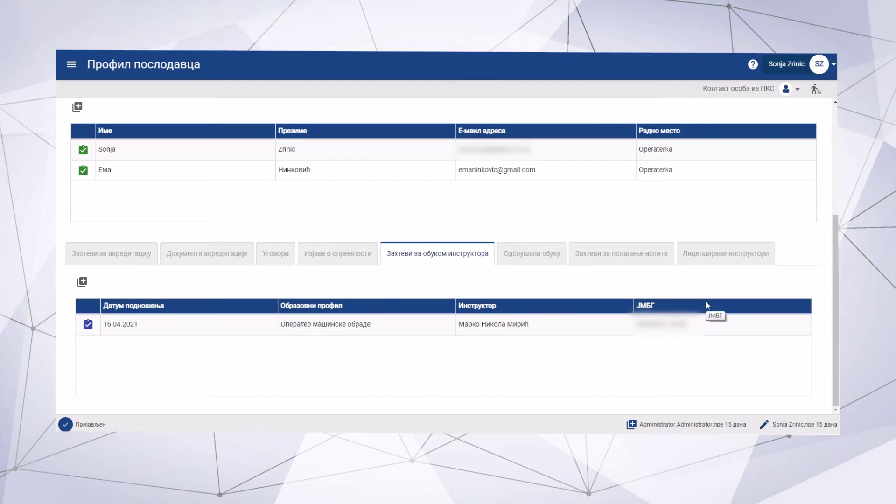
click(82, 281)
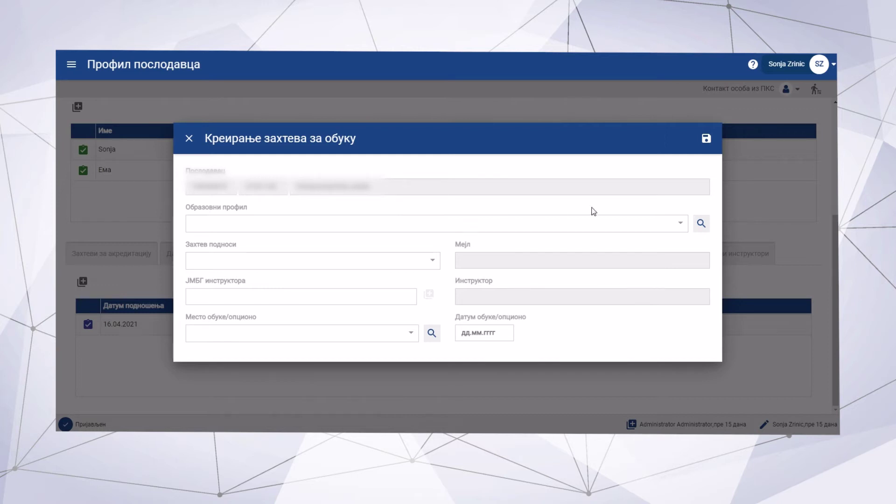
Step: Choose the [3D50S] Оператер машинске обраде profile and the second contact person as submitter
click(680, 225)
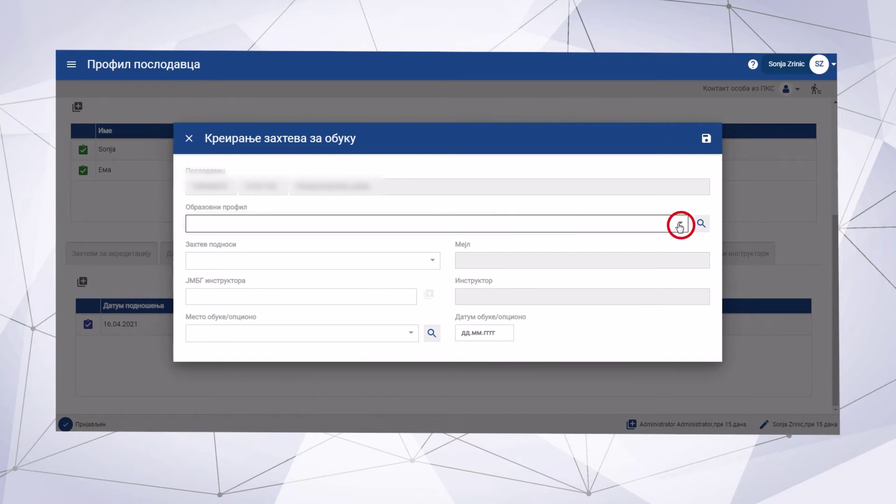
text(оп)
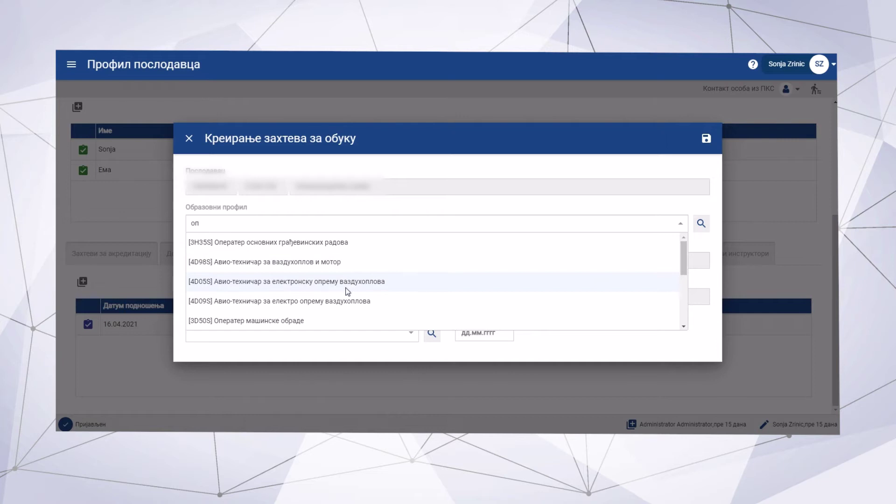
click(300, 321)
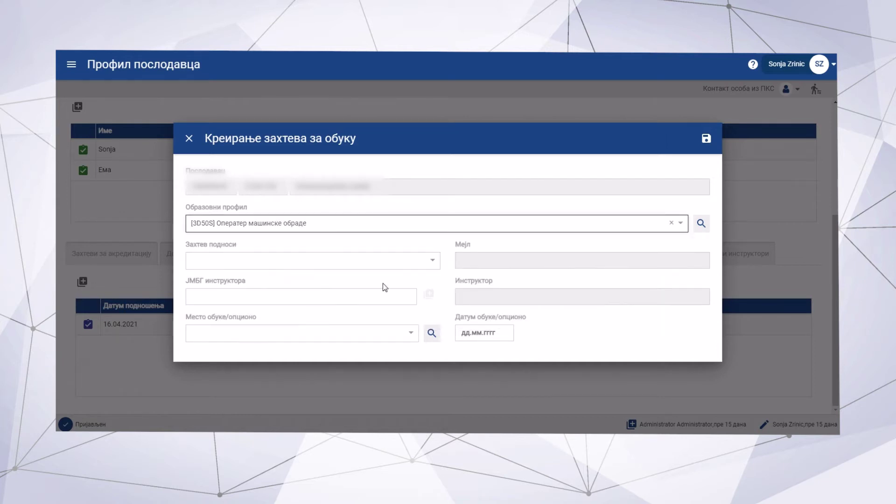
click(432, 261)
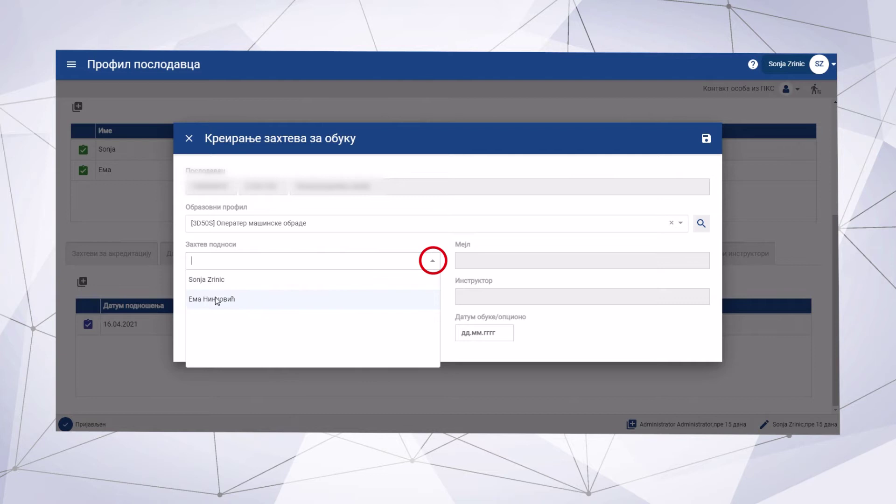
click(234, 299)
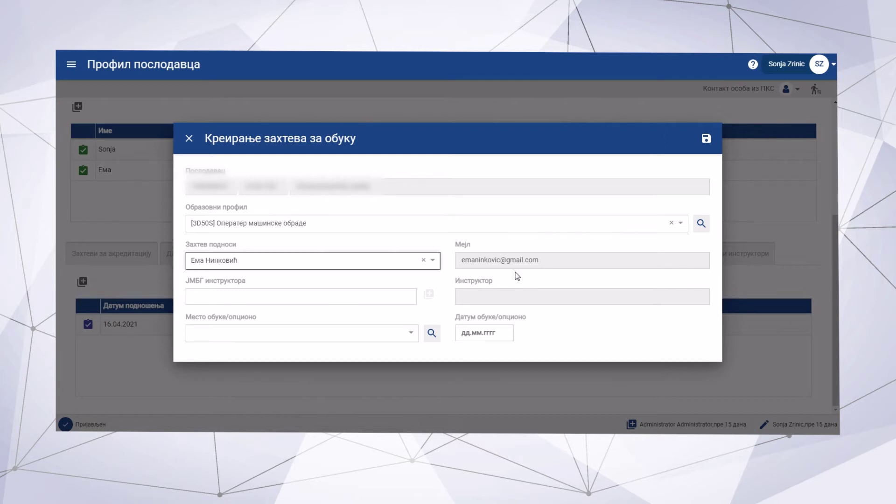
Step: Enter the instructor's ЈМБГ and start creating a new instructor for it
click(353, 294)
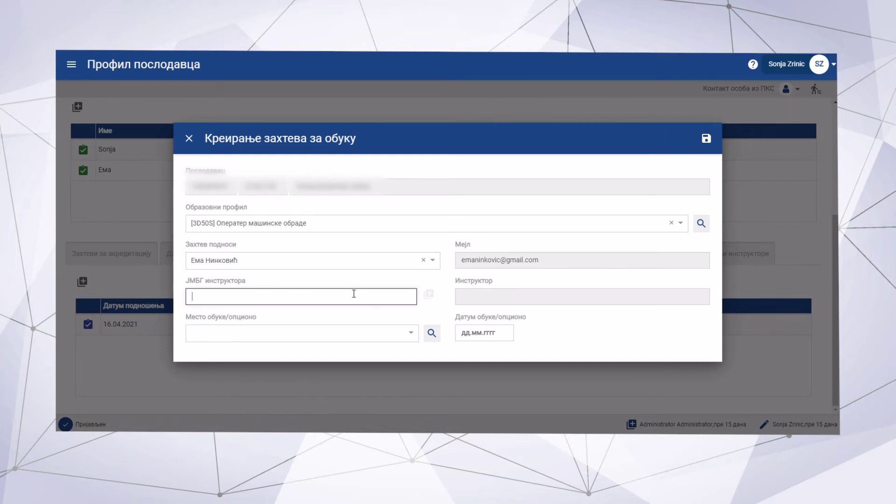
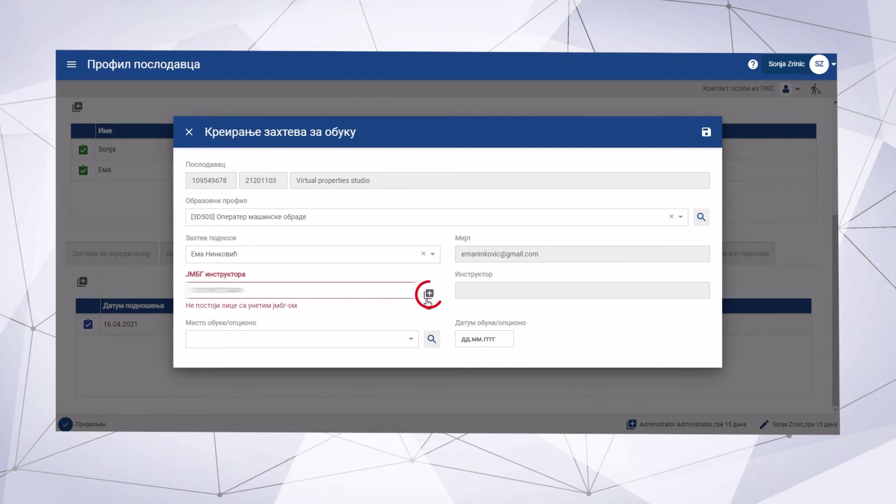
click(429, 295)
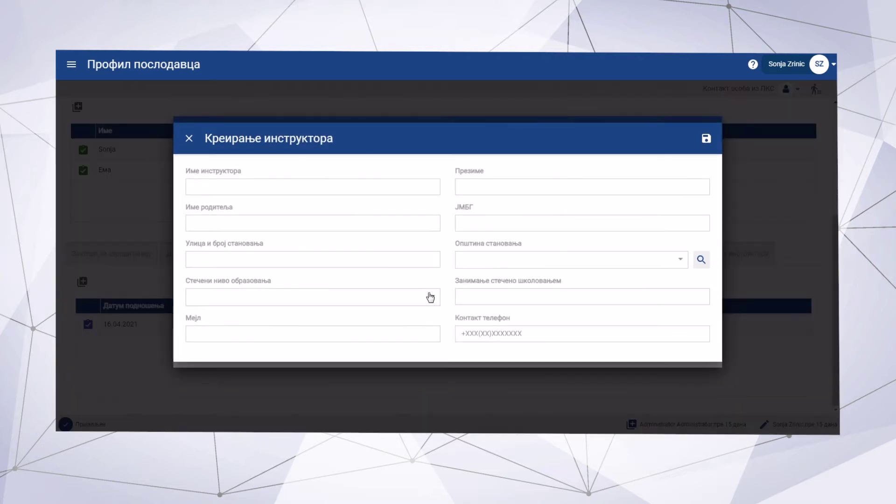
Step: Enter the instructor's first name, surname, parent's name, ID number and street address
click(415, 189)
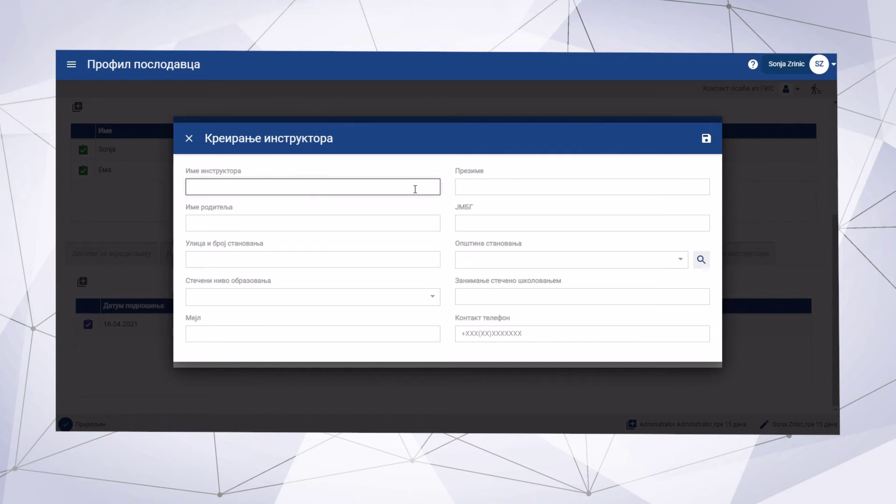
click(475, 186)
click(394, 220)
text(Михајло)
click(521, 230)
key(Tab)
Step: Set municipality БЕОГРАД-НОВИ БЕОГРАД and education level мајсторско и специјалистичко образовање
click(680, 260)
text(но)
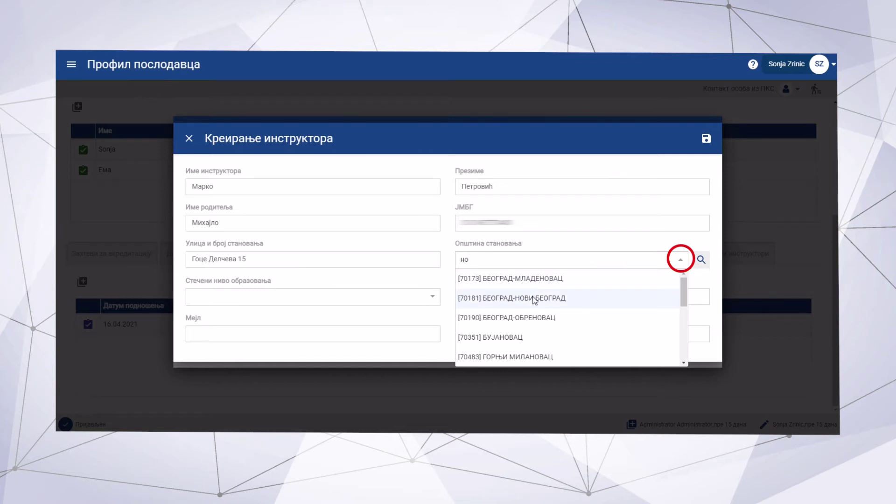
click(535, 299)
click(432, 297)
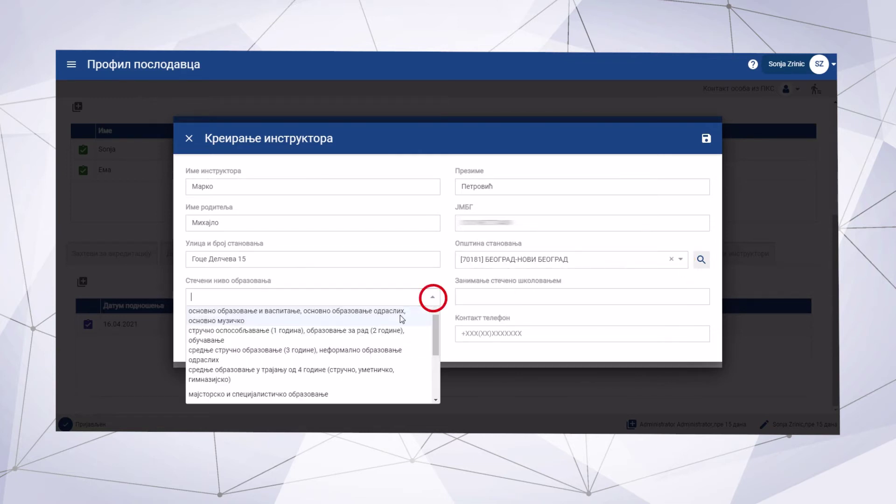
click(358, 395)
Step: Add occupation Машински техничар, the e-mail and phone number, and save the instructor
click(558, 296)
text(Машински техничар)
click(397, 331)
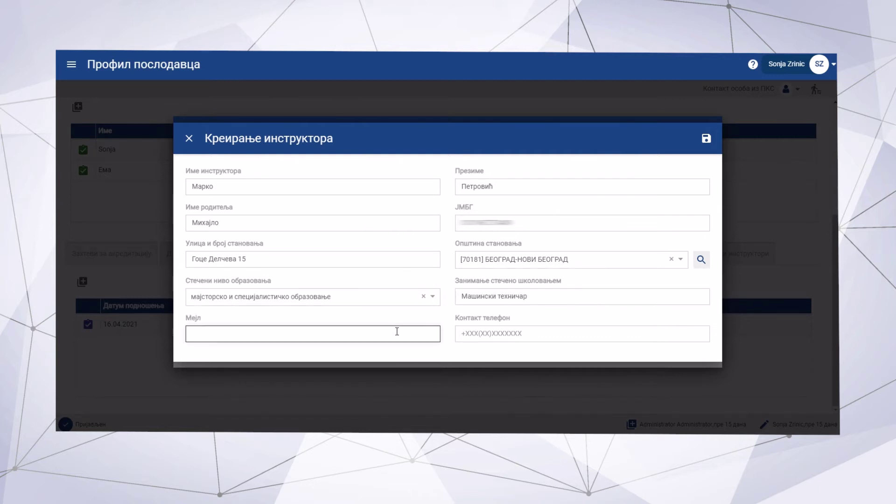
key(ctrl+v)
click(500, 333)
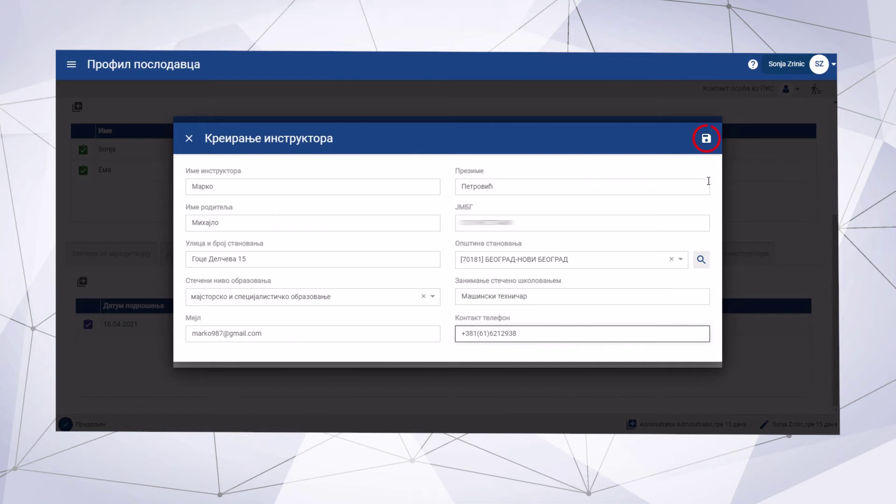
click(706, 140)
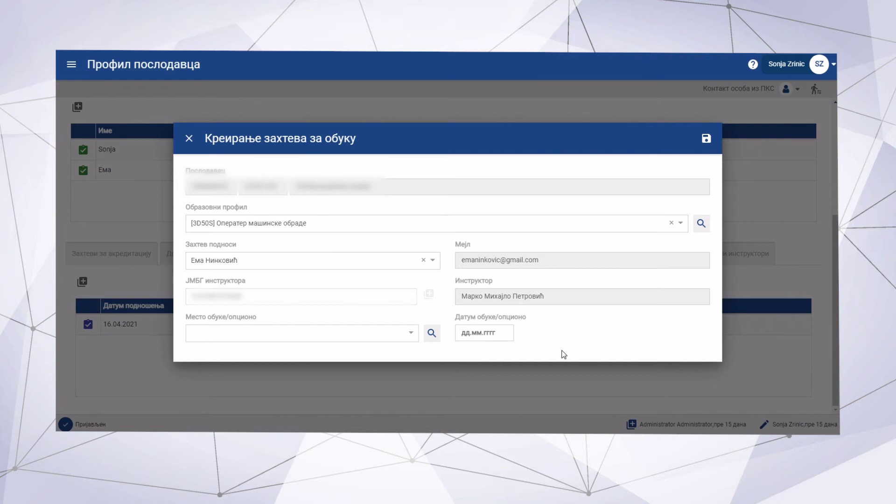
Step: Set training place БЕОГРАД-ВОЖДОВАЦ and date 30.04.2021, then save the training request
click(410, 333)
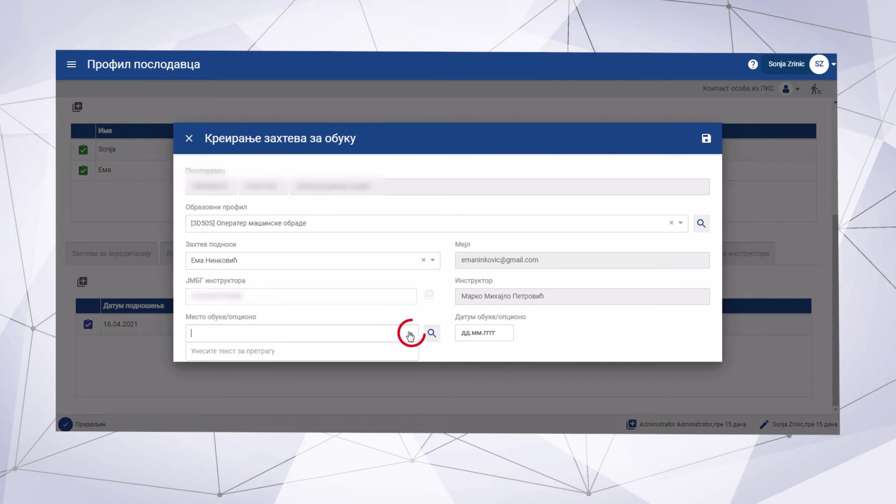
text(во)
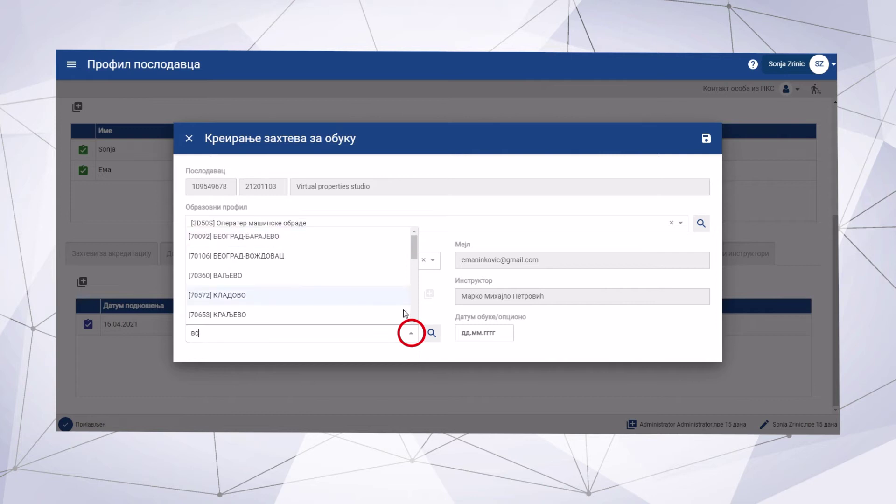
click(279, 262)
click(481, 333)
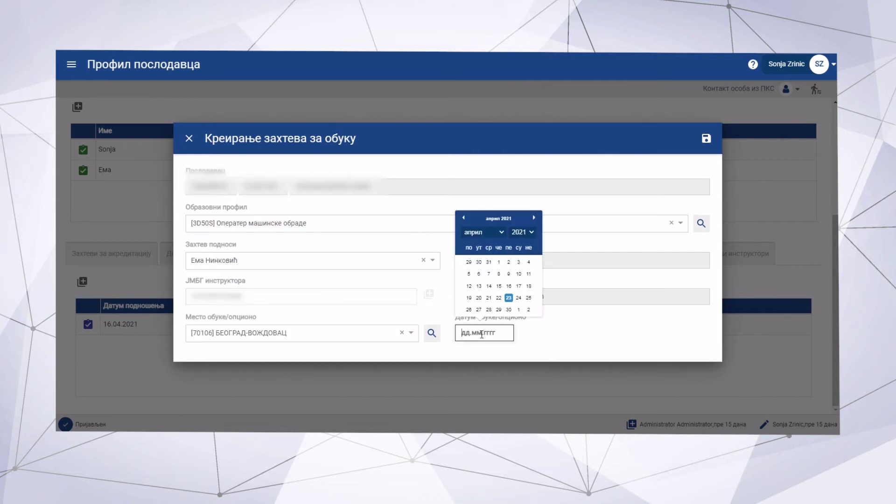
click(509, 308)
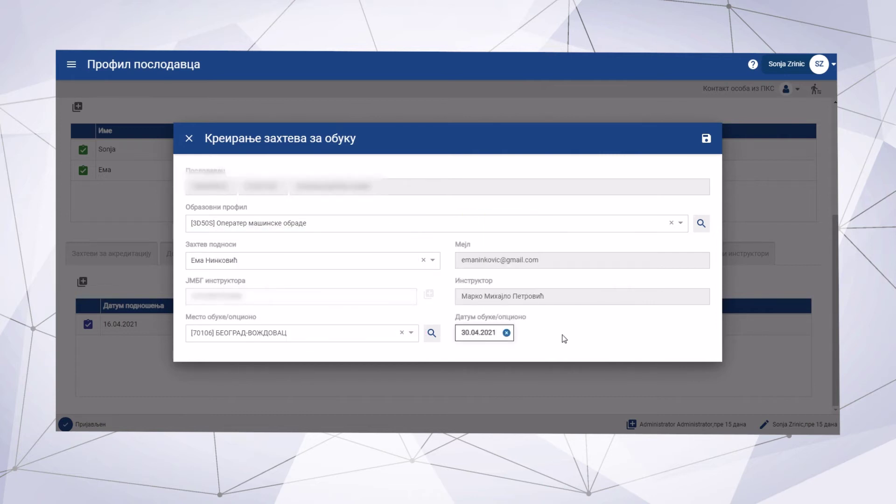
click(707, 139)
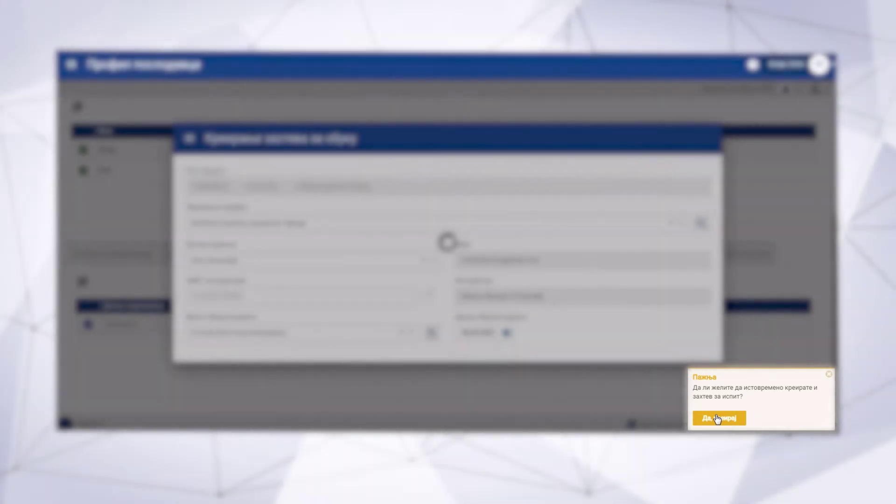
Step: Accept 'Да, креирај' to add an exam request, review the form, and choose to submit
click(718, 419)
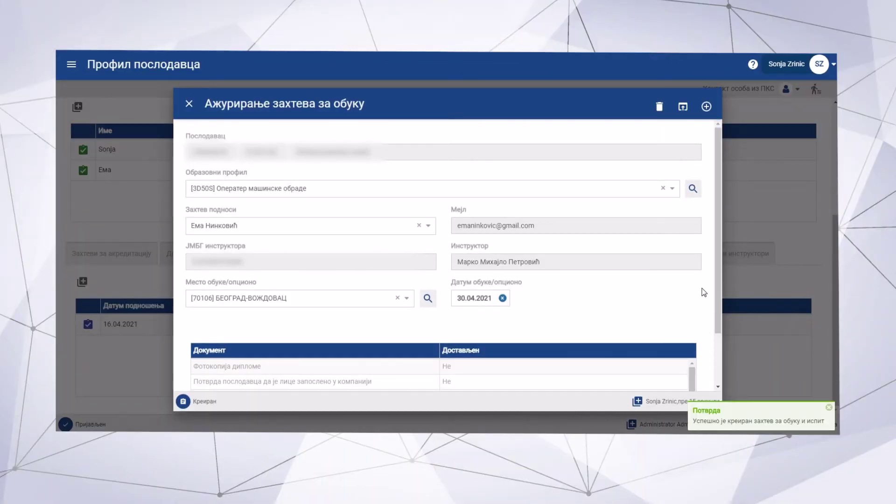
drag(718, 261, 719, 317)
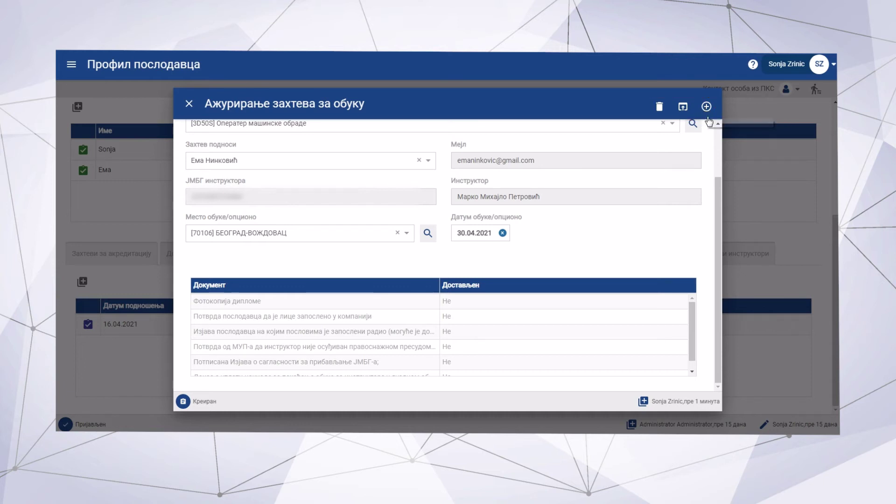
drag(720, 189, 717, 134)
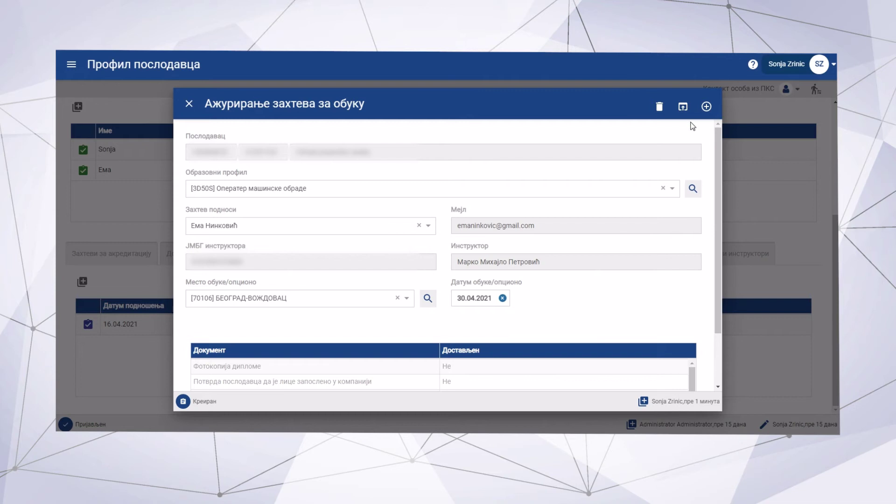
click(682, 109)
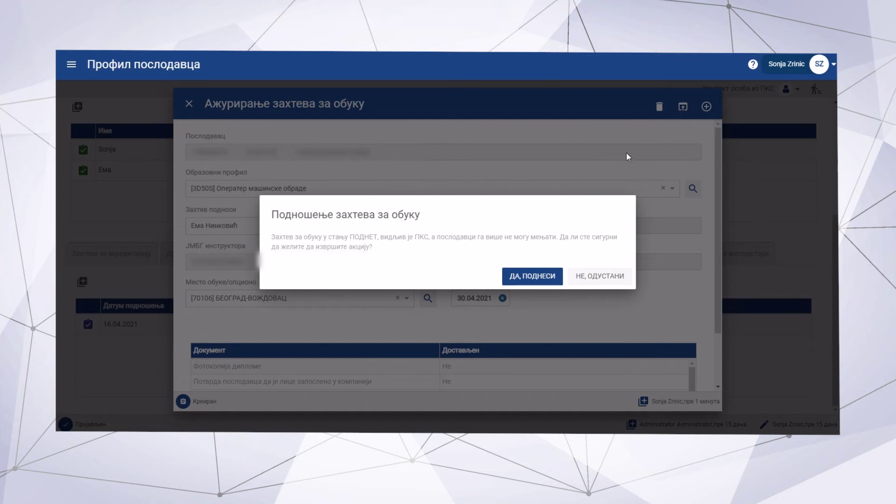
Step: Confirm with 'ДА, ПОДНЕСИ', review the read-only request, and close it
click(546, 278)
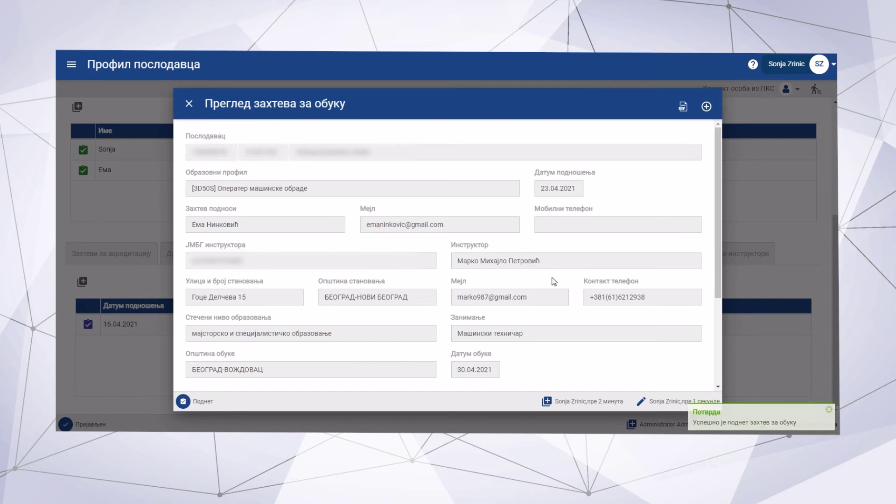
drag(716, 268, 717, 365)
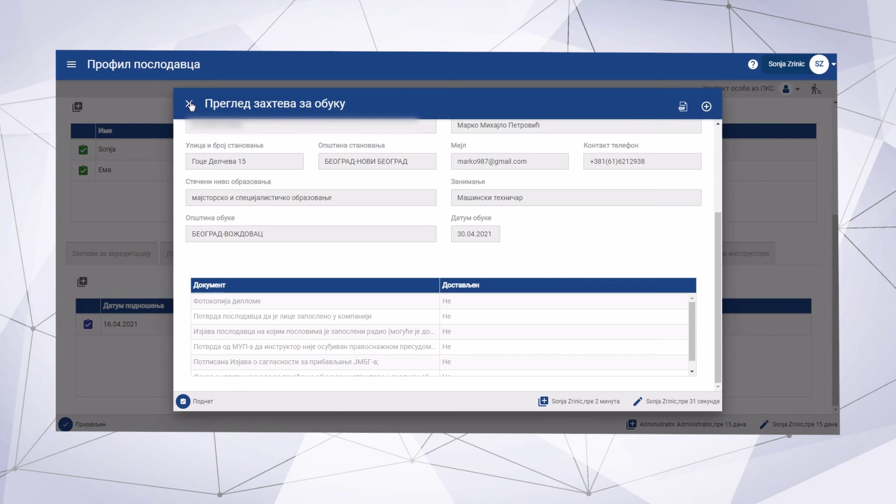
click(190, 104)
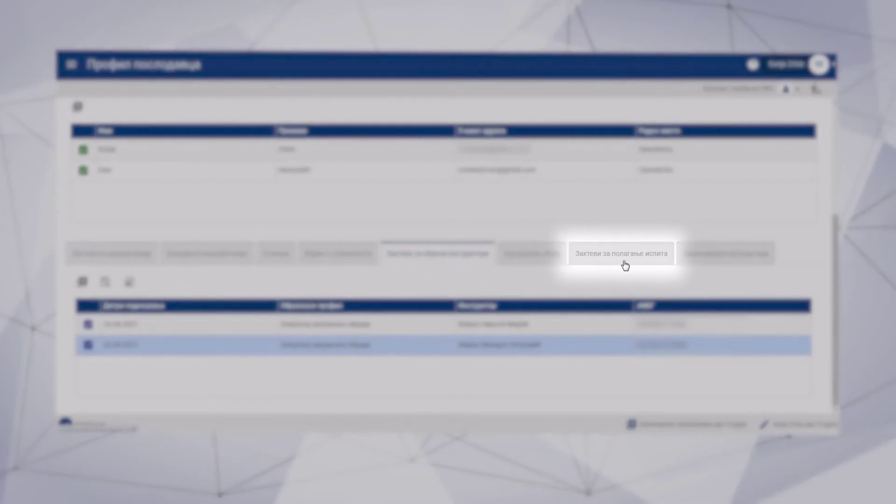
Step: Switch to the 'Захтеви за полагање испита' tab on the employer profile
click(625, 255)
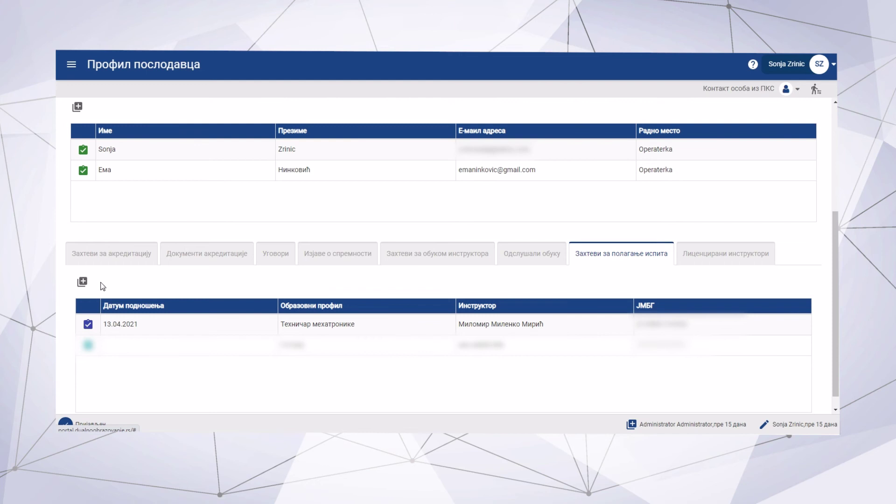
Step: Start a new exam request with profile [4D09S] and the second contact person as submitter
click(82, 282)
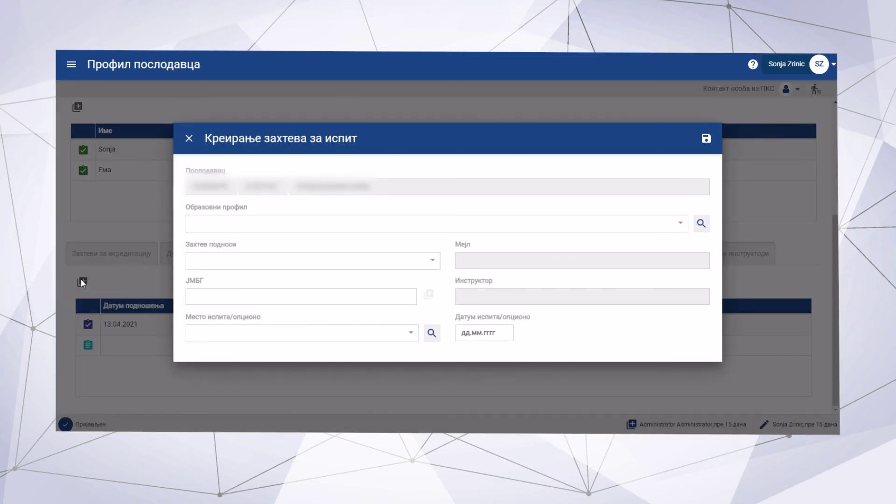
click(681, 223)
text(оп)
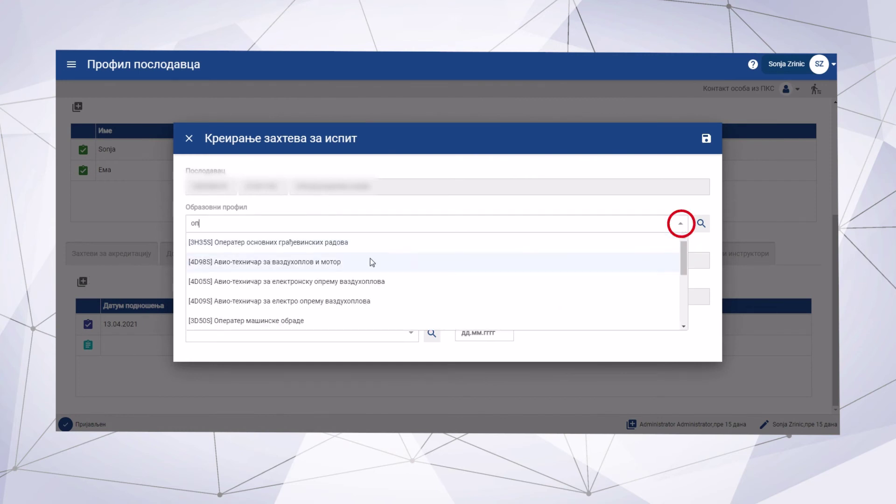
click(344, 301)
click(213, 260)
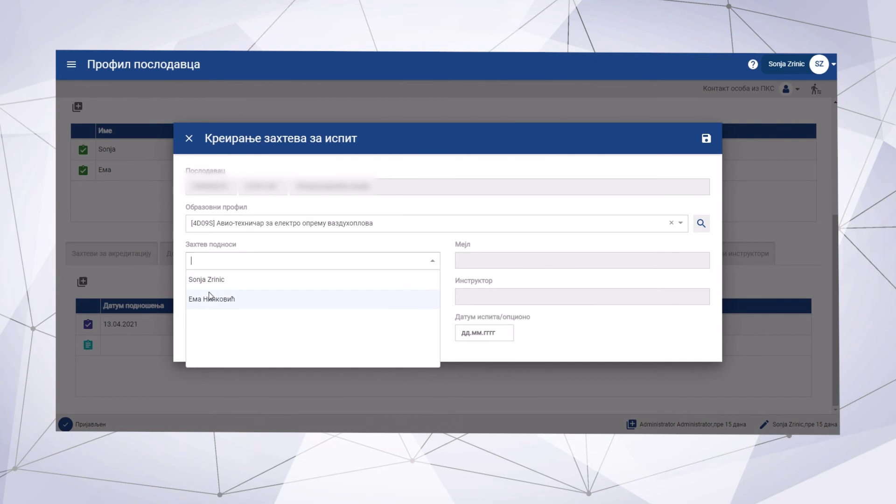
click(247, 301)
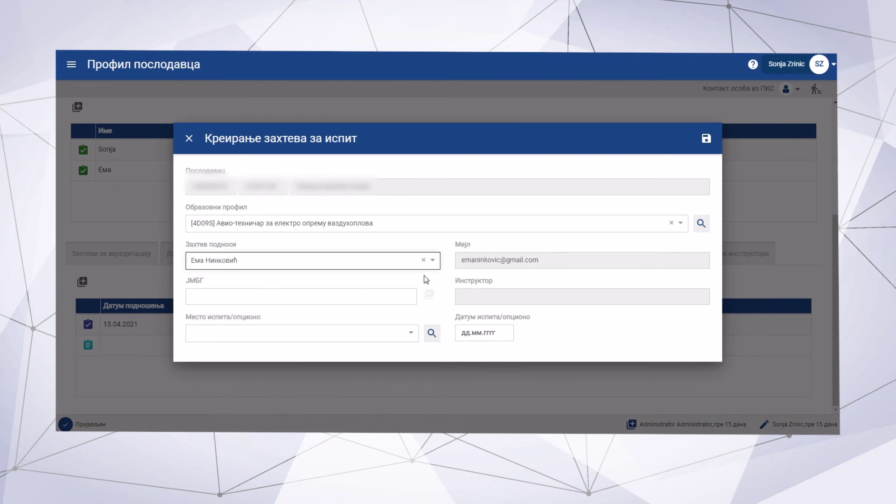
Step: Enter the instructor's ЈМБГ, exam place [70092] БЕОГРАД-БАРАЈЕВО and date 30.04.2021
click(371, 294)
text(1234567)
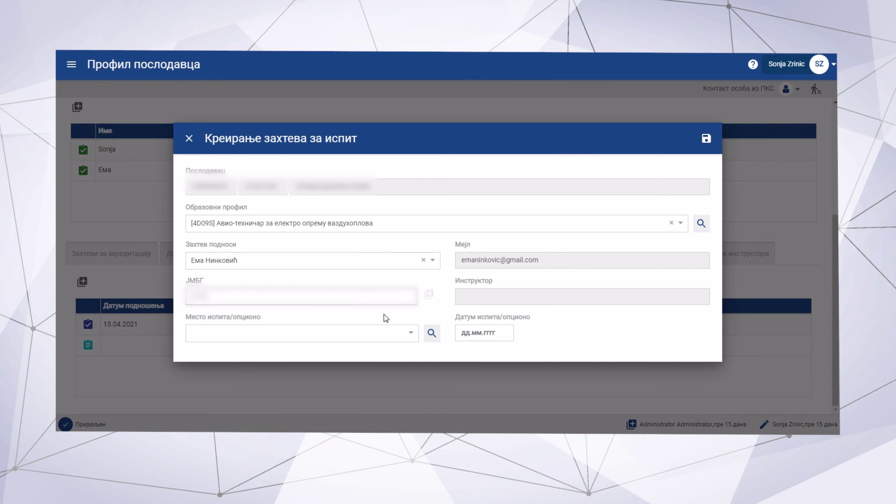
text(890123)
click(387, 316)
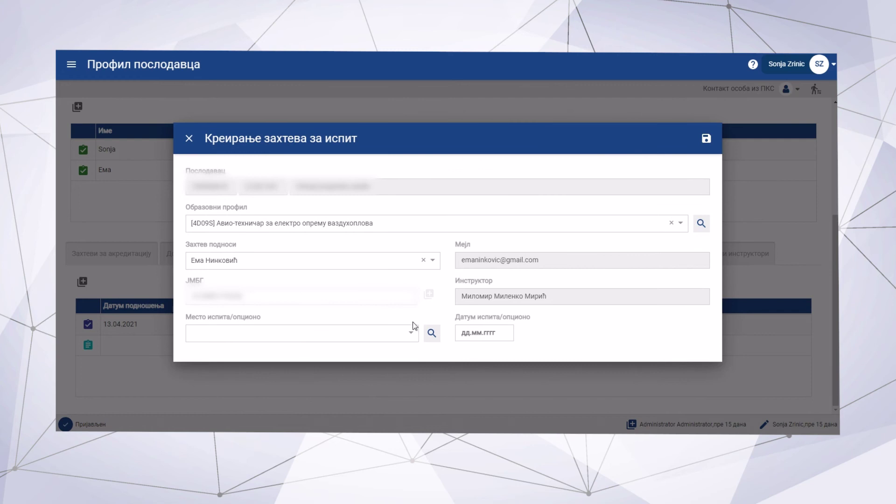
click(411, 335)
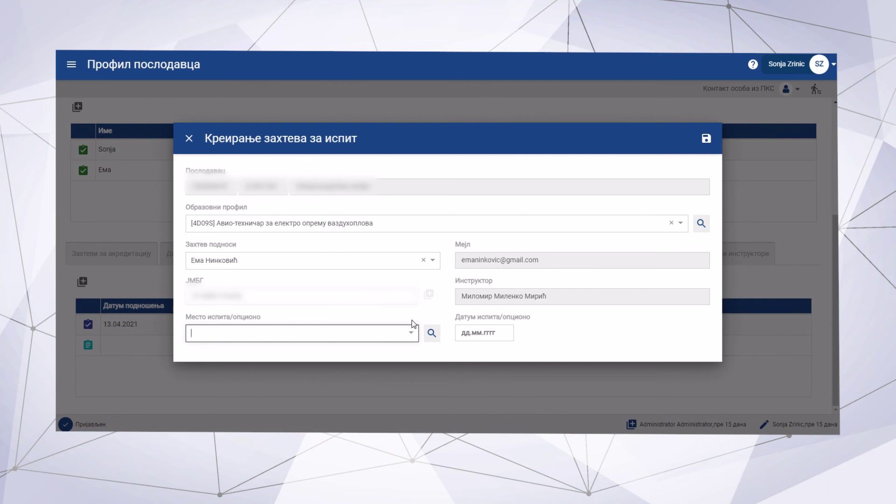
text(бе)
click(297, 296)
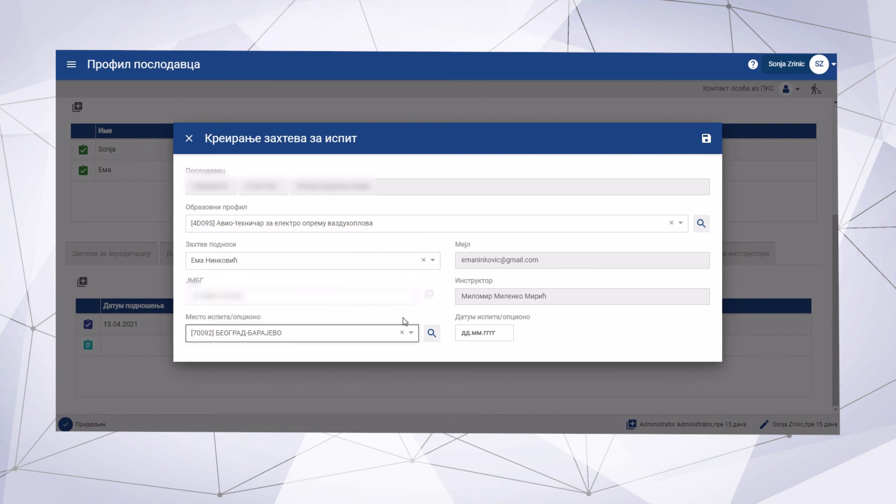
click(484, 333)
click(509, 310)
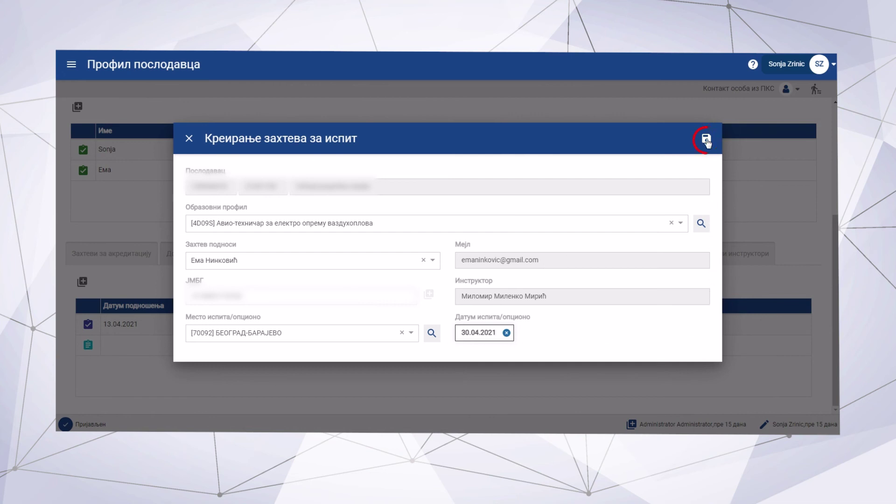
Step: Save and submit the exam request, close it, and show the 'Одслушали обуку' tab
click(706, 139)
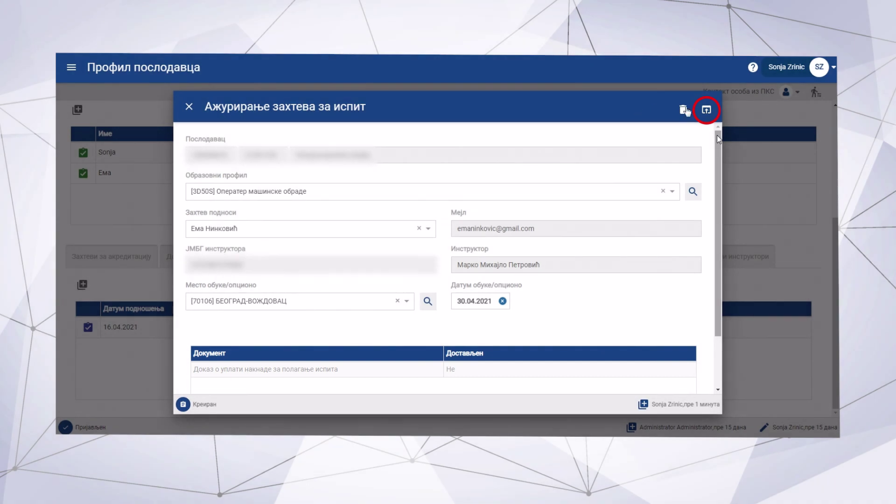
click(707, 110)
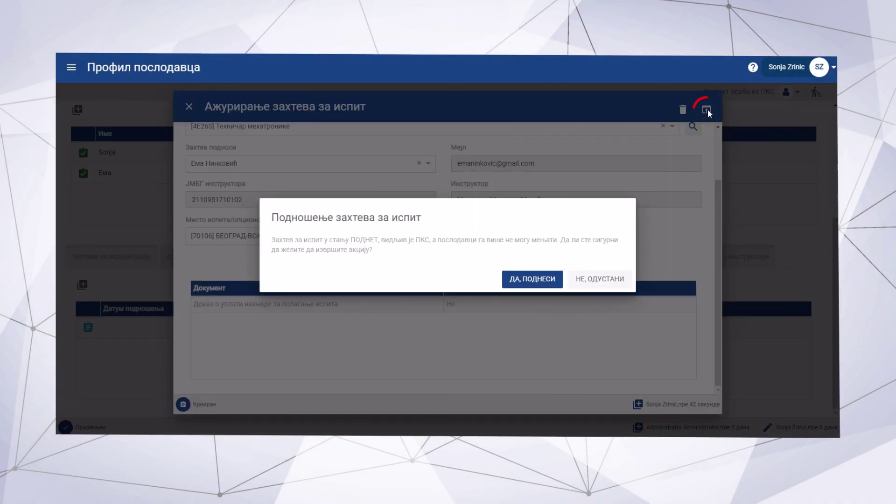
click(539, 280)
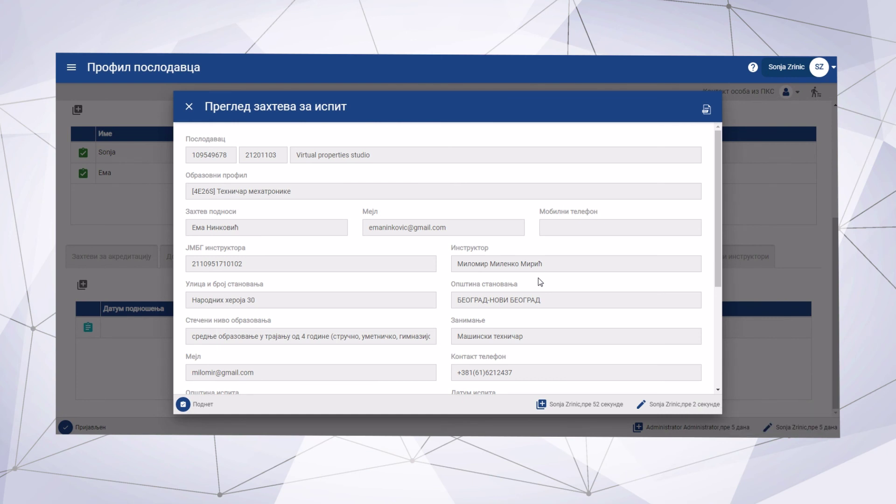
key(Escape)
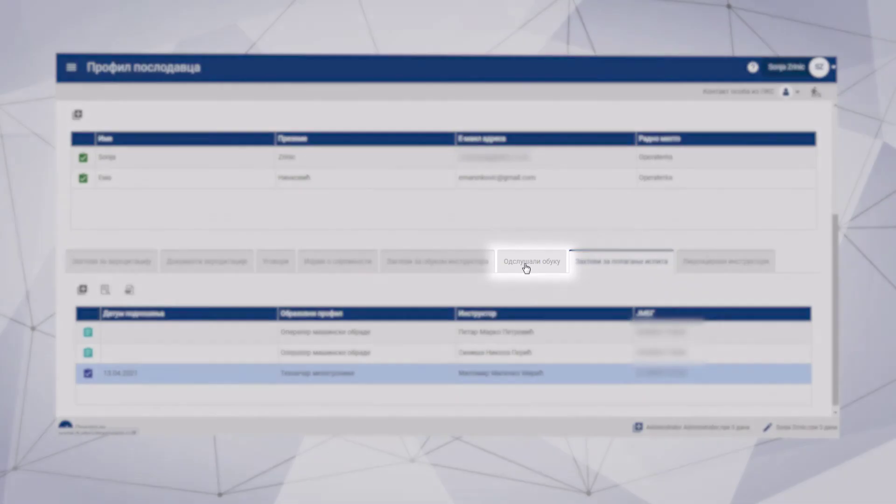
click(526, 264)
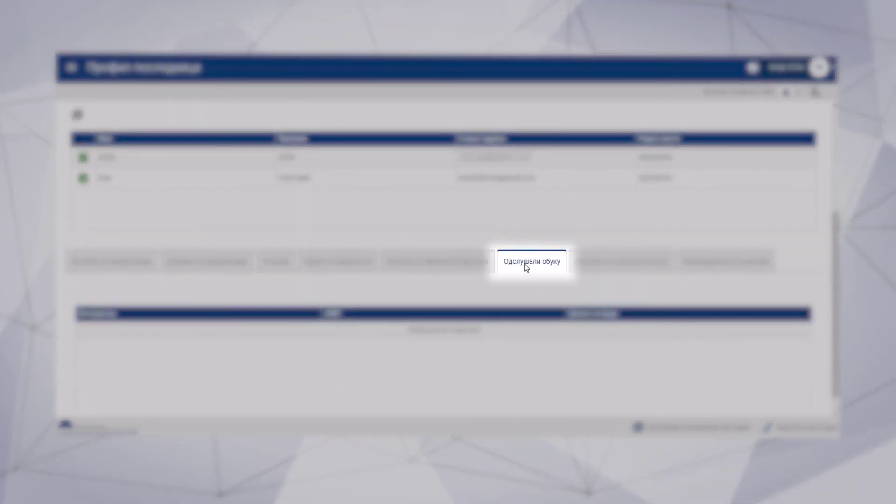